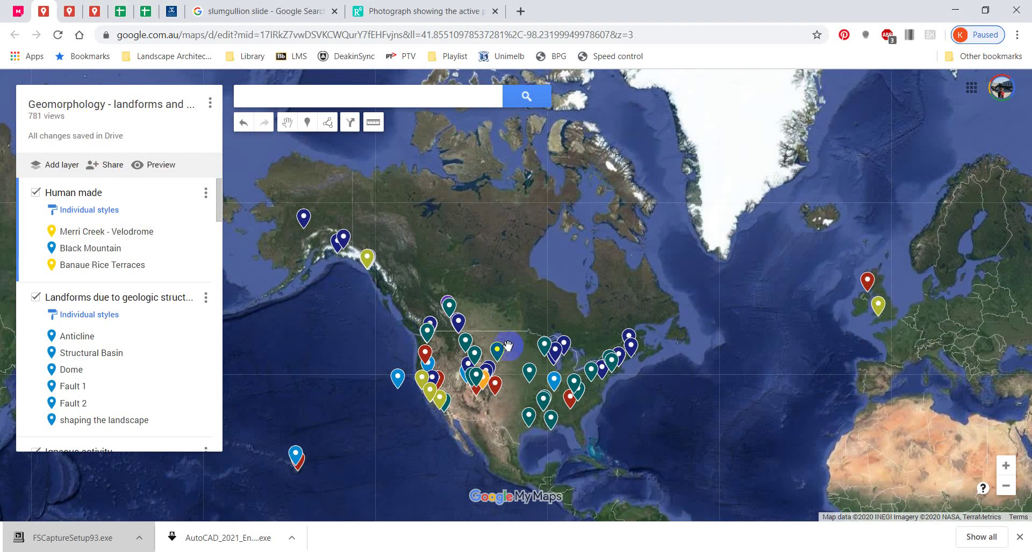
# Step: View the photo and description of the Banaue Rice Terraces placemark in the Human made layer, and close its details
pyautogui.scroll(-1, 662, 398)
pyautogui.moveTo(661, 407); pyautogui.dragTo(728, 184)
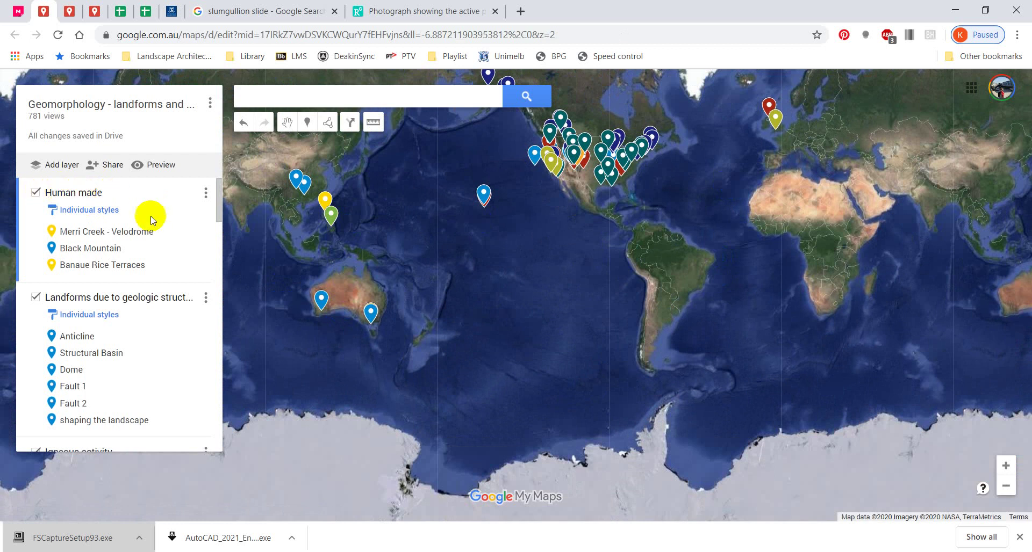
pyautogui.click(76, 269)
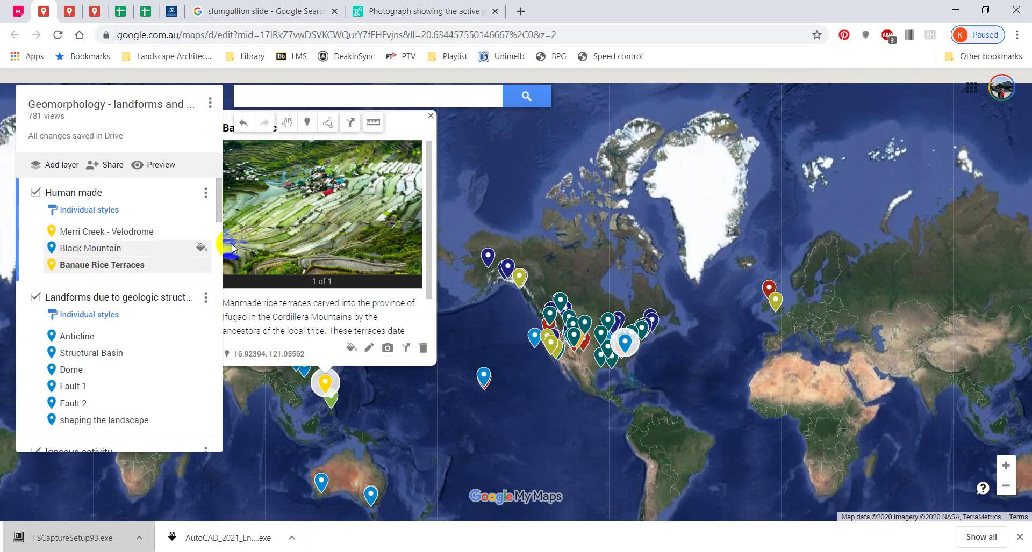
pyautogui.click(363, 248)
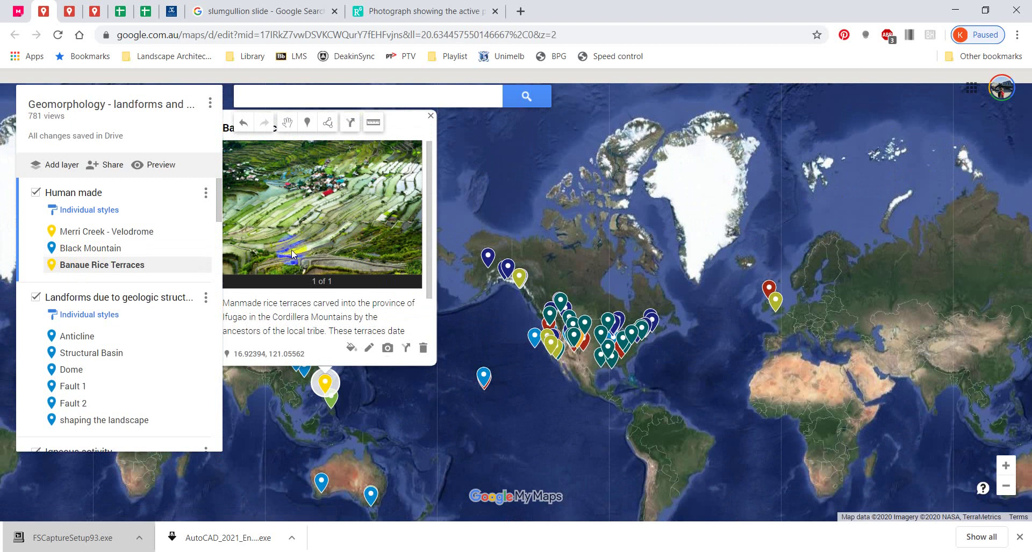
pyautogui.click(329, 195)
pyautogui.moveTo(503, 178); pyautogui.dragTo(666, 193)
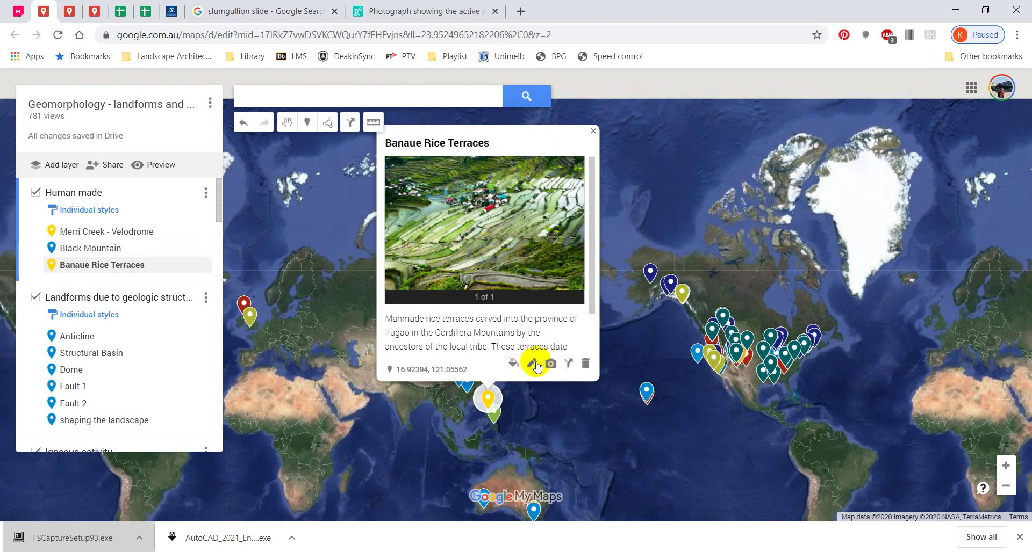
pyautogui.click(594, 134)
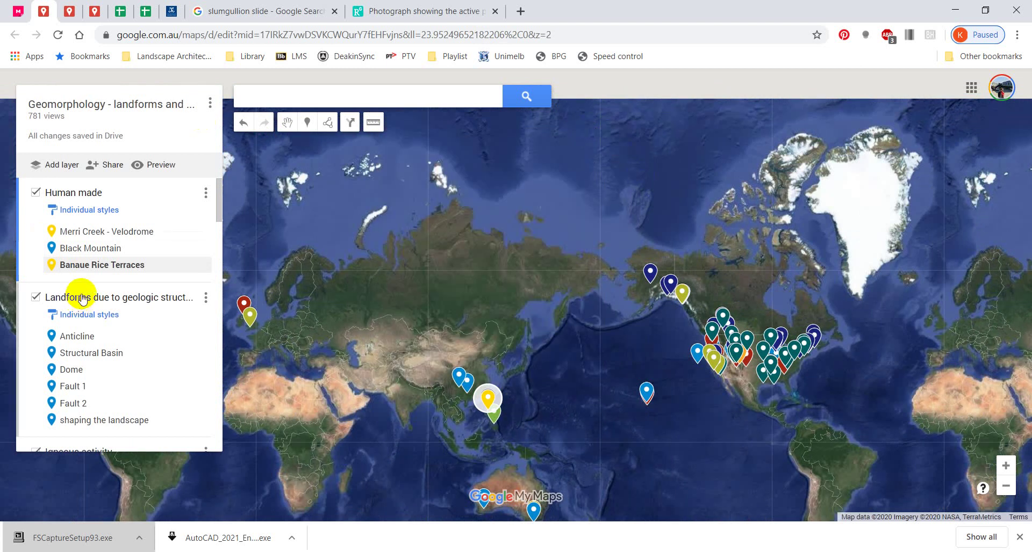
# Step: Examine the landform layers and their placemarks, from geologic structures through to the Research_how did these form? layer
pyautogui.rightClick(168, 299)
pyautogui.click(168, 298)
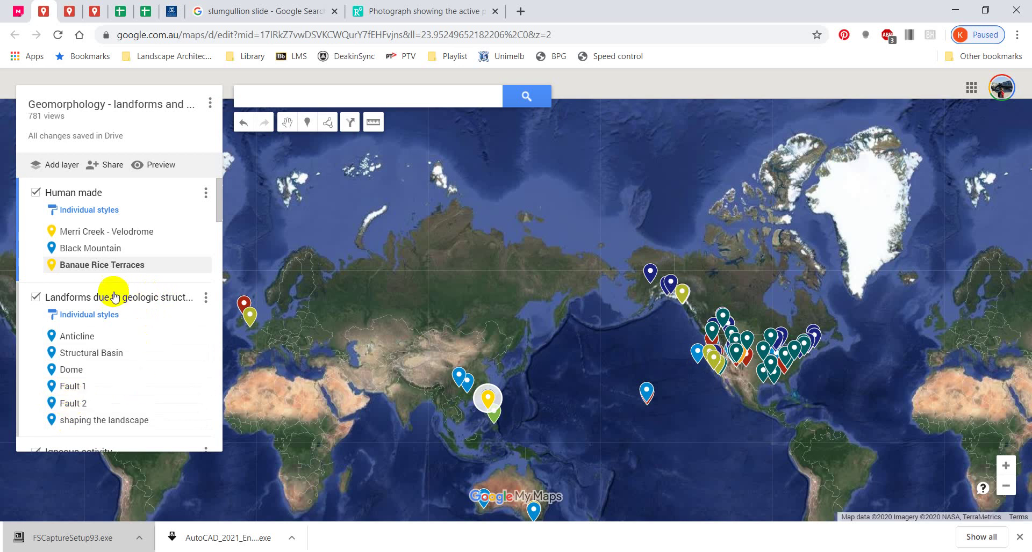
pyautogui.scroll(-1, 119, 297)
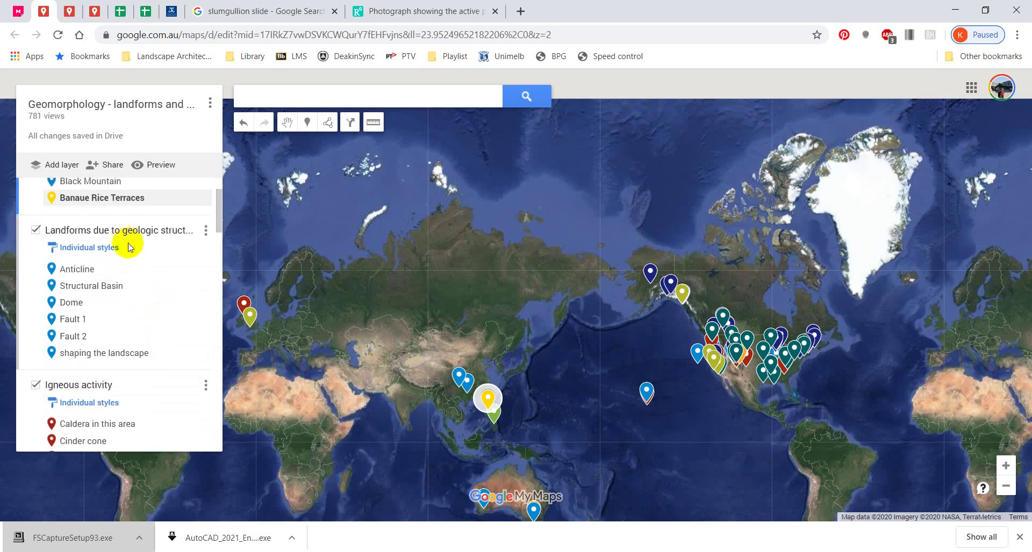
pyautogui.scroll(-1, 138, 232)
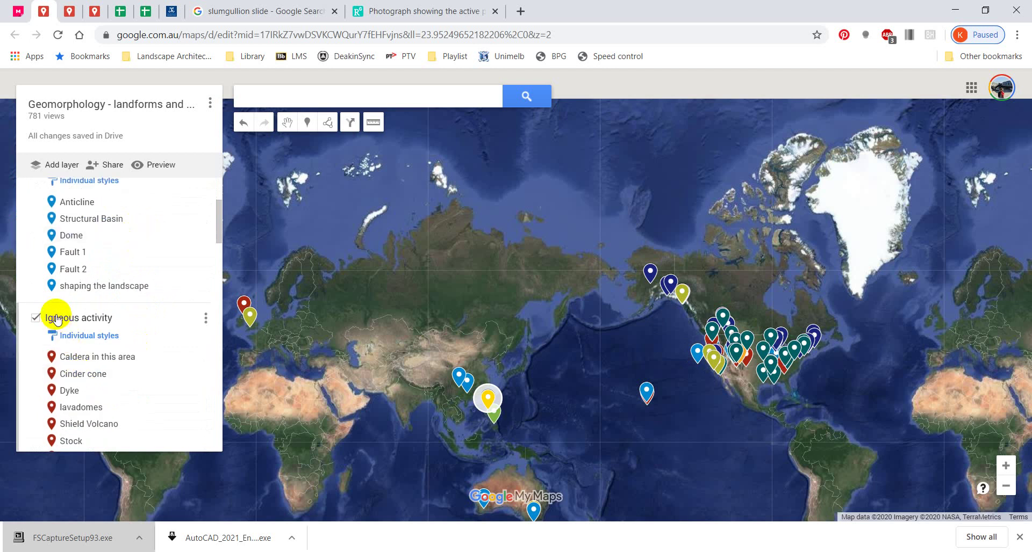
pyautogui.scroll(-1, 99, 357)
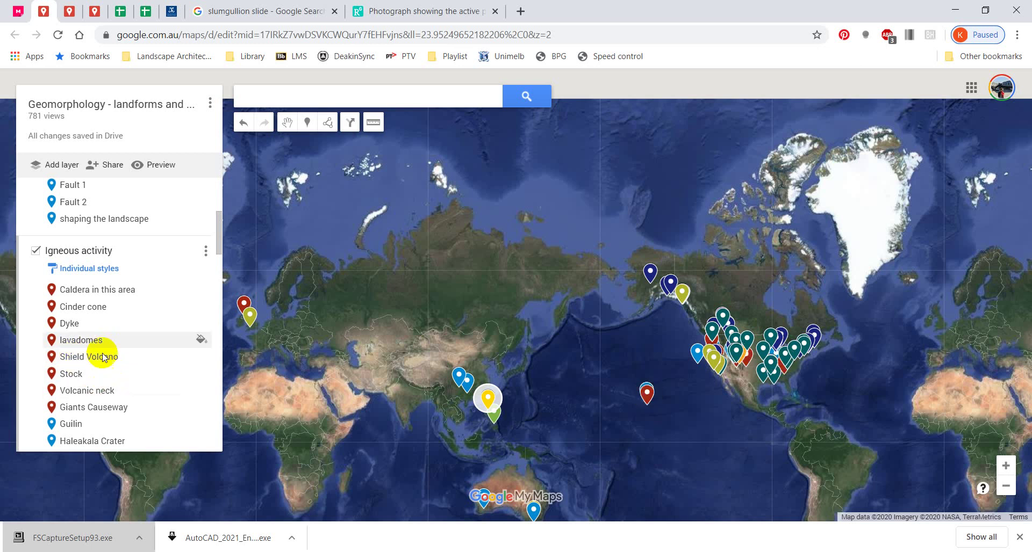
pyautogui.scroll(-1, 108, 350)
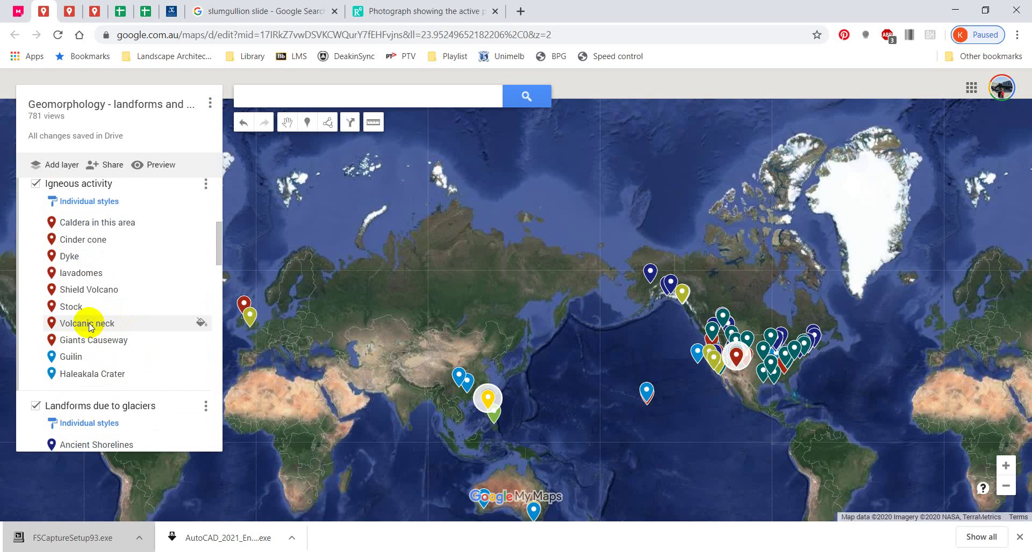
pyautogui.scroll(-1, 97, 322)
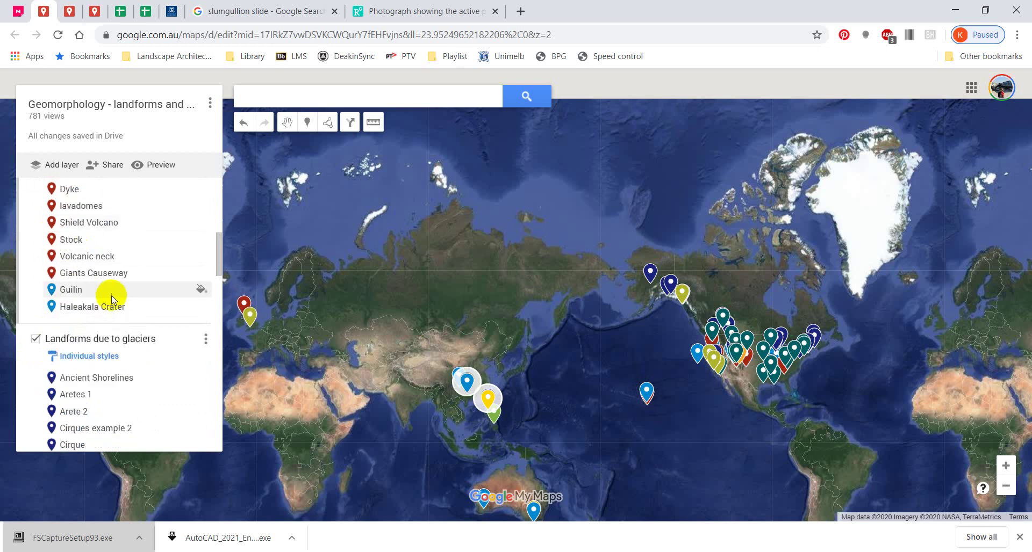
pyautogui.scroll(-1, 108, 232)
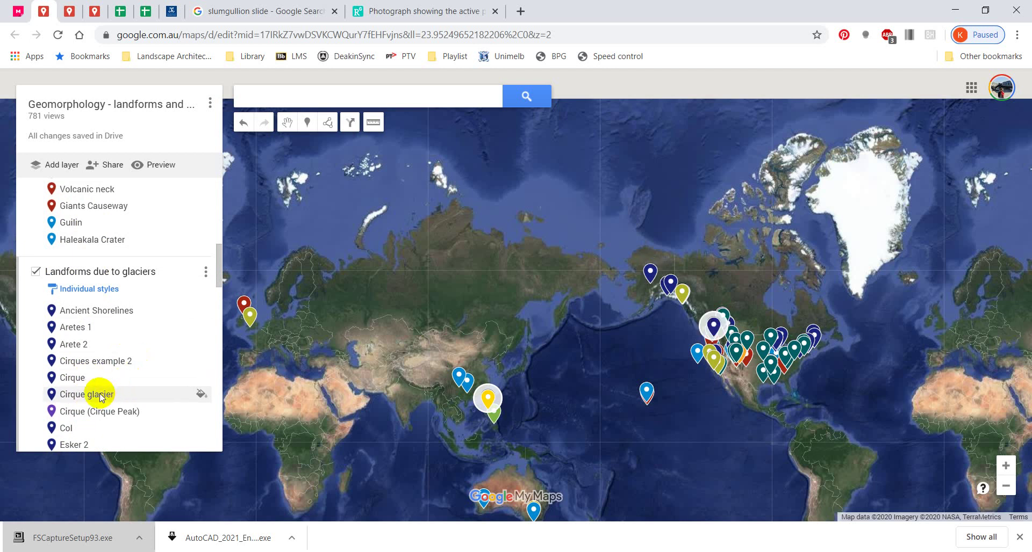
pyautogui.scroll(-3, 99, 396)
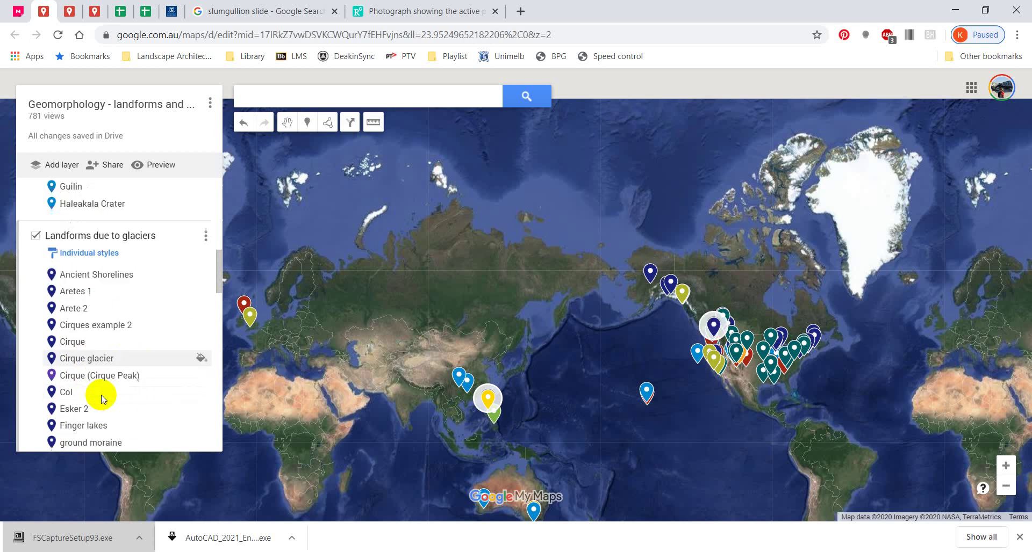
pyautogui.scroll(-6, 108, 400)
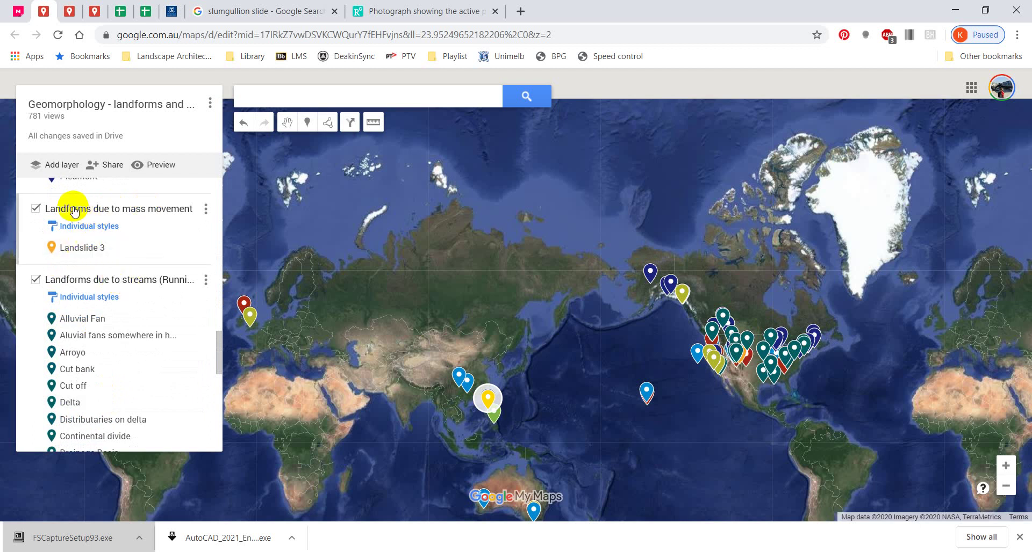
pyautogui.click(124, 271)
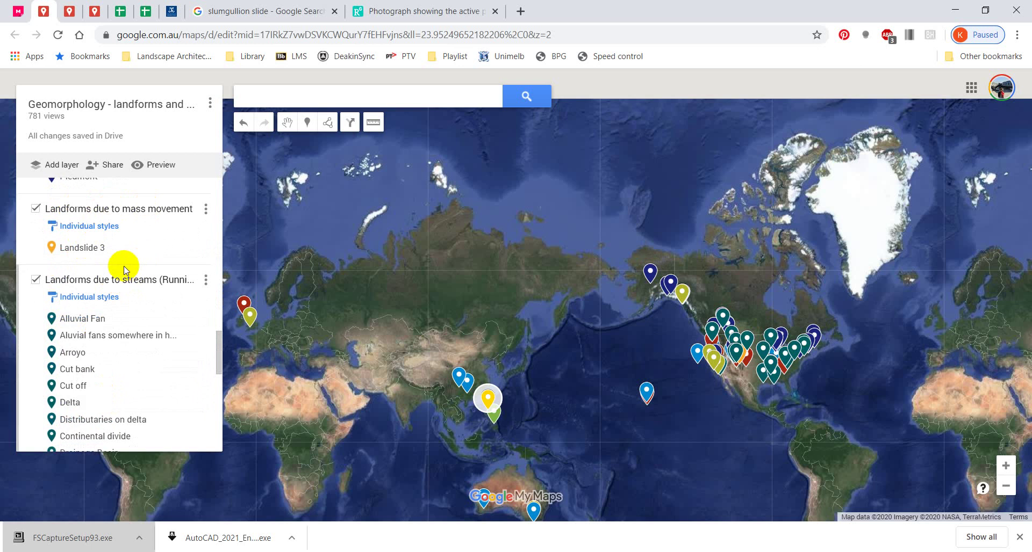
pyautogui.scroll(-8, 131, 277)
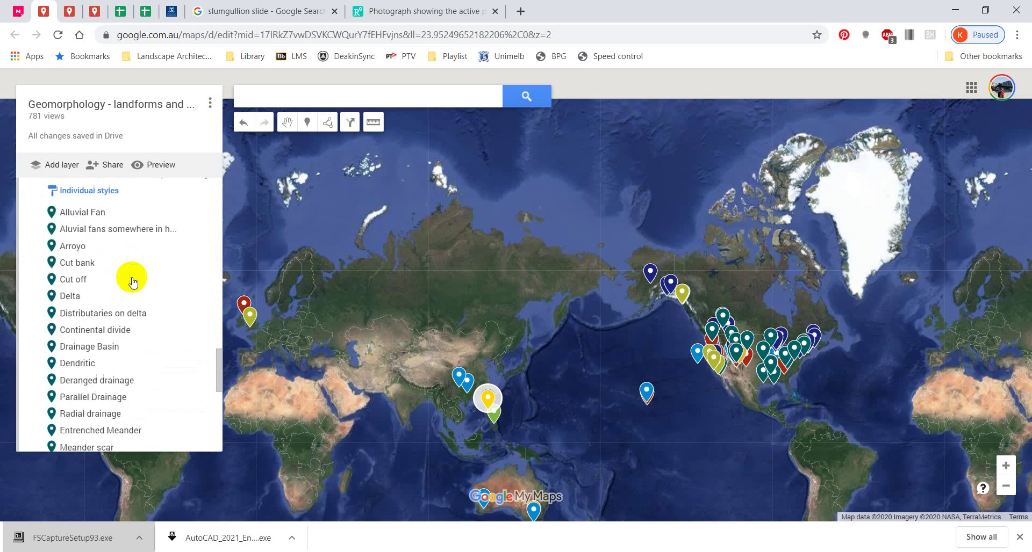
pyautogui.click(161, 273)
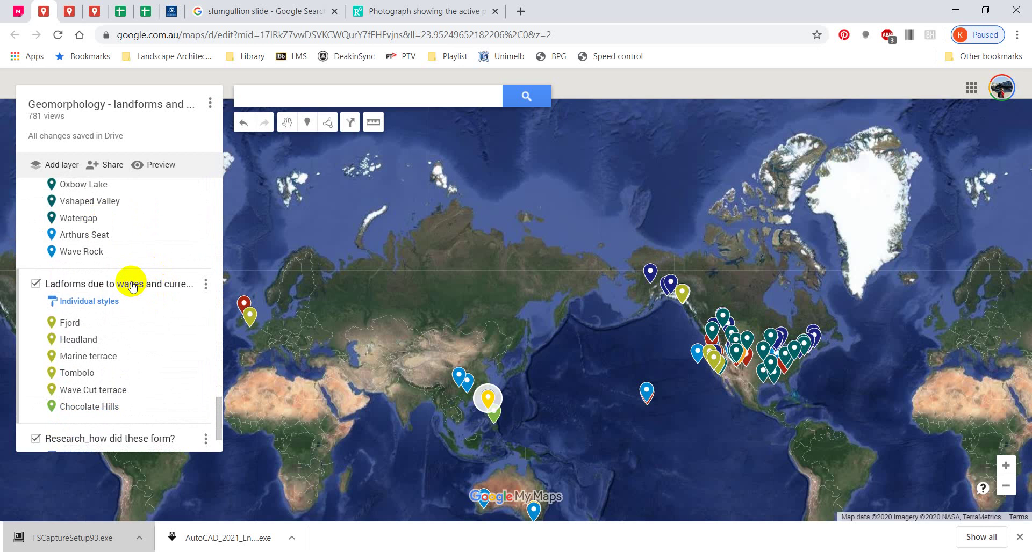
pyautogui.scroll(-1, 131, 279)
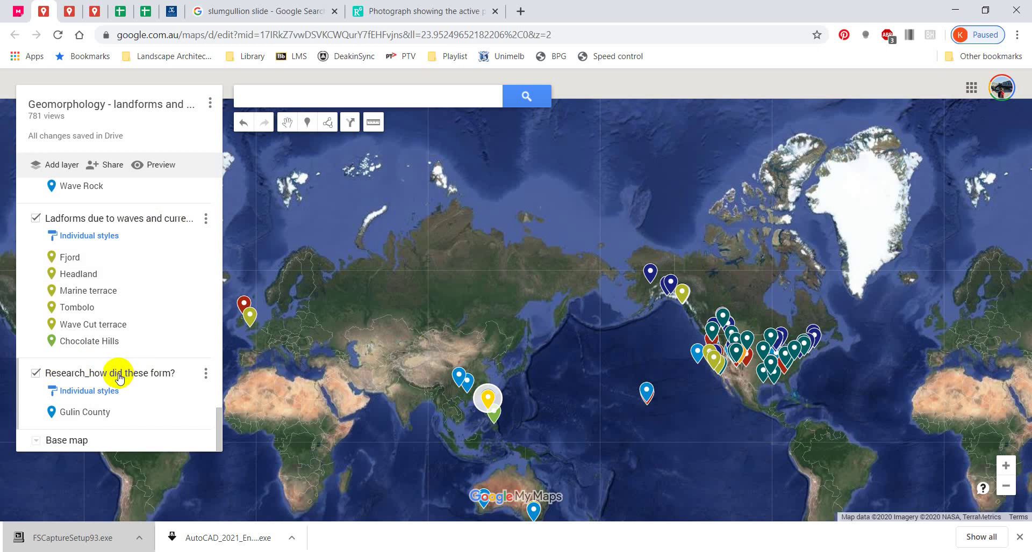
# Step: Open the Landslide 3 placemark in the Landforms due to mass movement layer and start adding an image by URL
pyautogui.scroll(10, 113, 365)
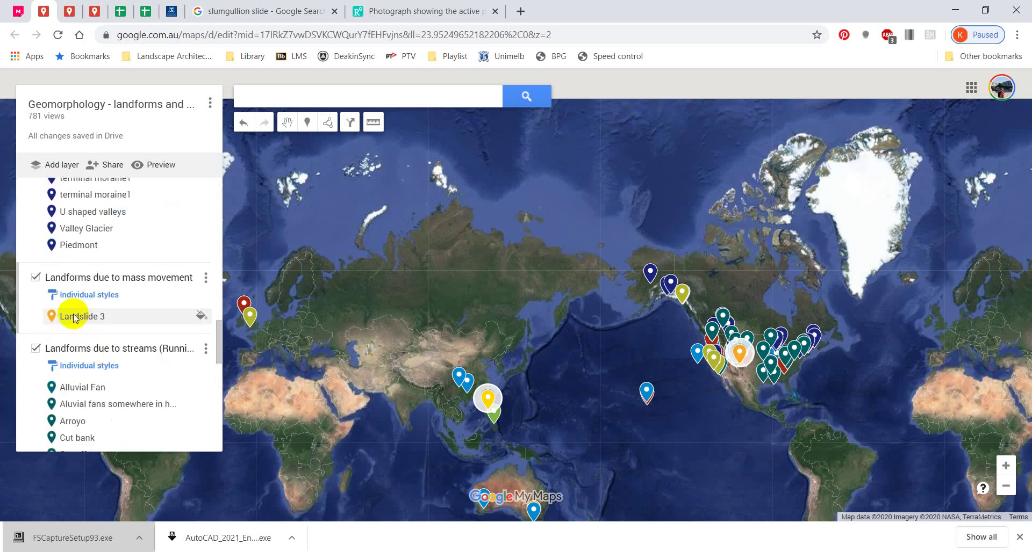
pyautogui.click(75, 318)
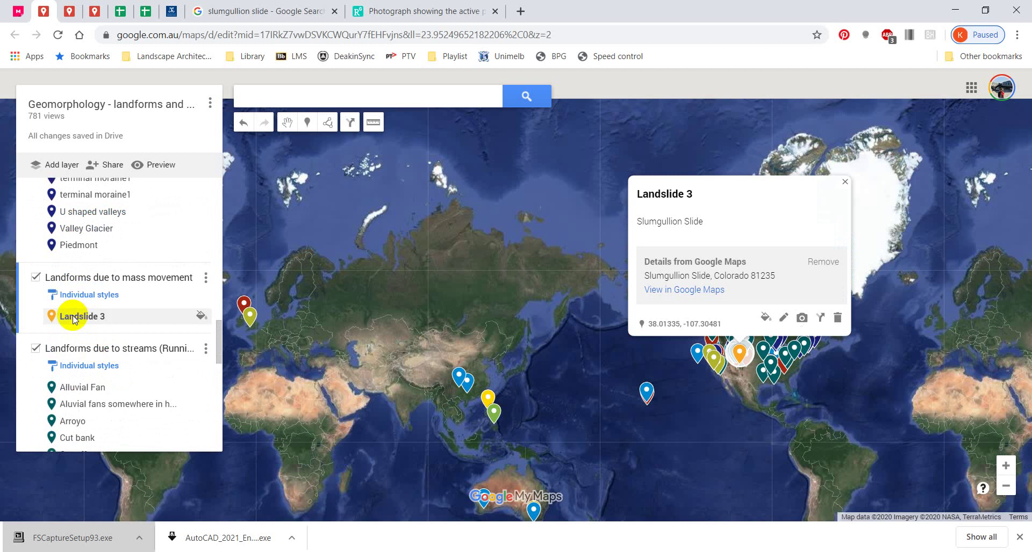
pyautogui.scroll(1, 741, 354)
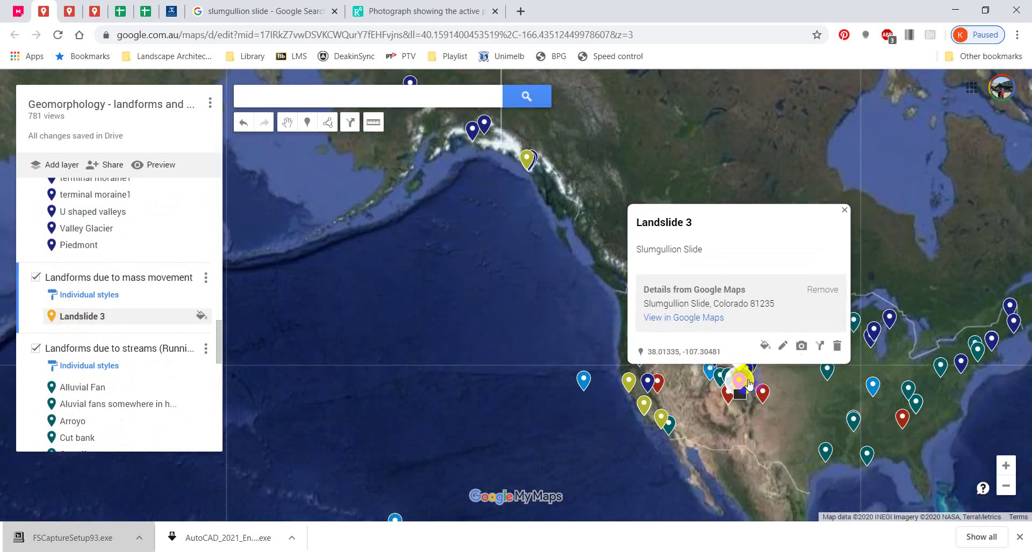
pyautogui.scroll(3, 749, 382)
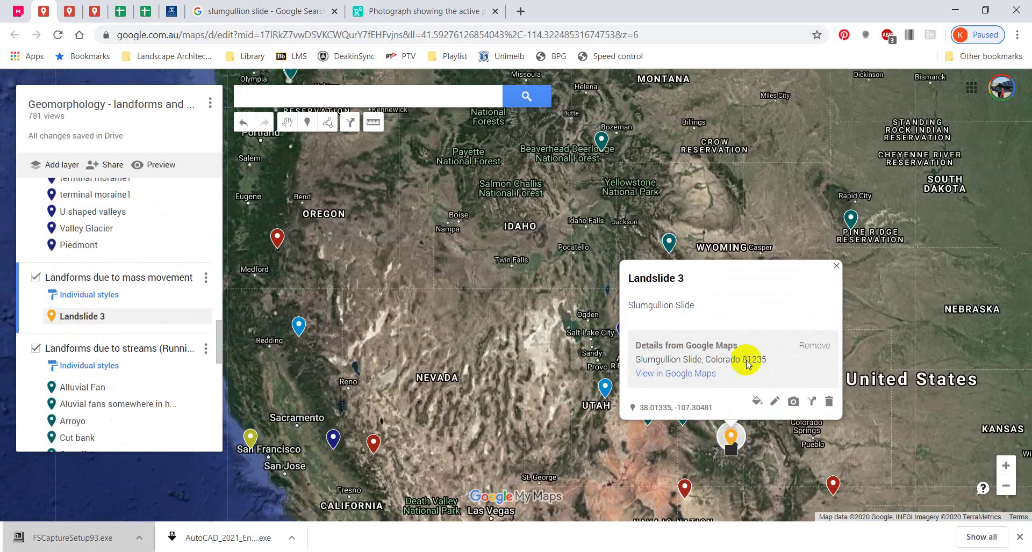
pyautogui.click(793, 403)
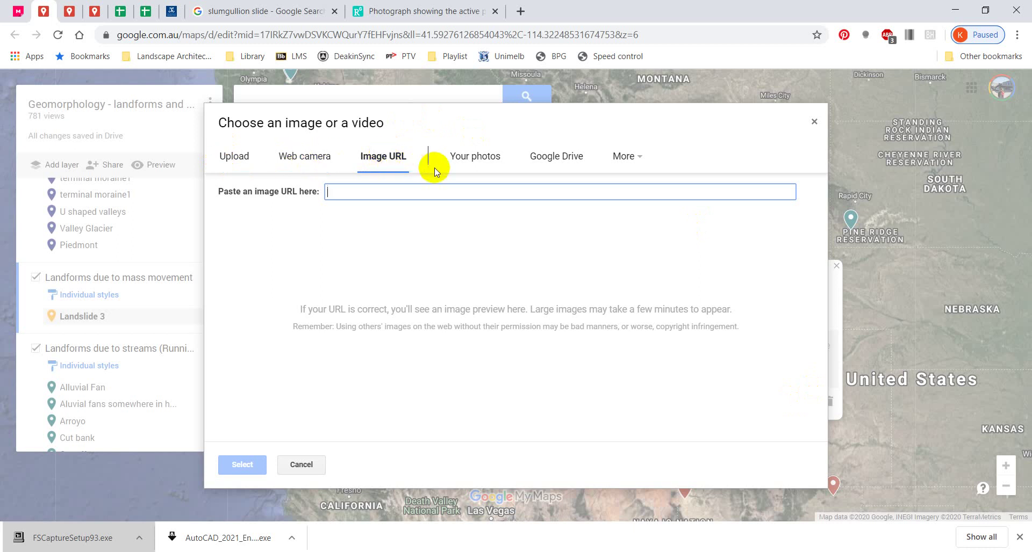
# Step: Switch to the ResearchGate page and copy the image address of the Slumgullion landslide photograph
pyautogui.click(409, 14)
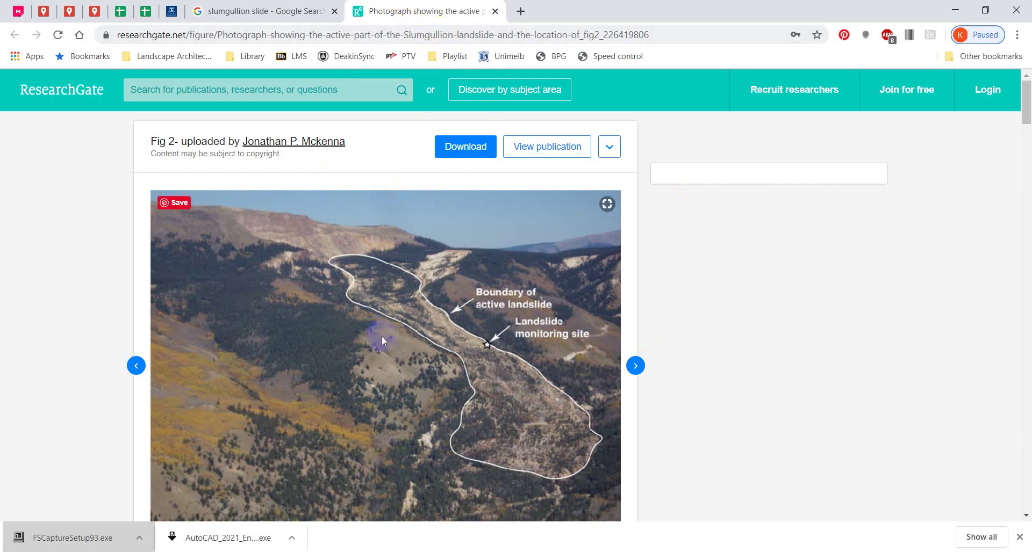
pyautogui.click(315, 321)
pyautogui.rightClick(373, 338)
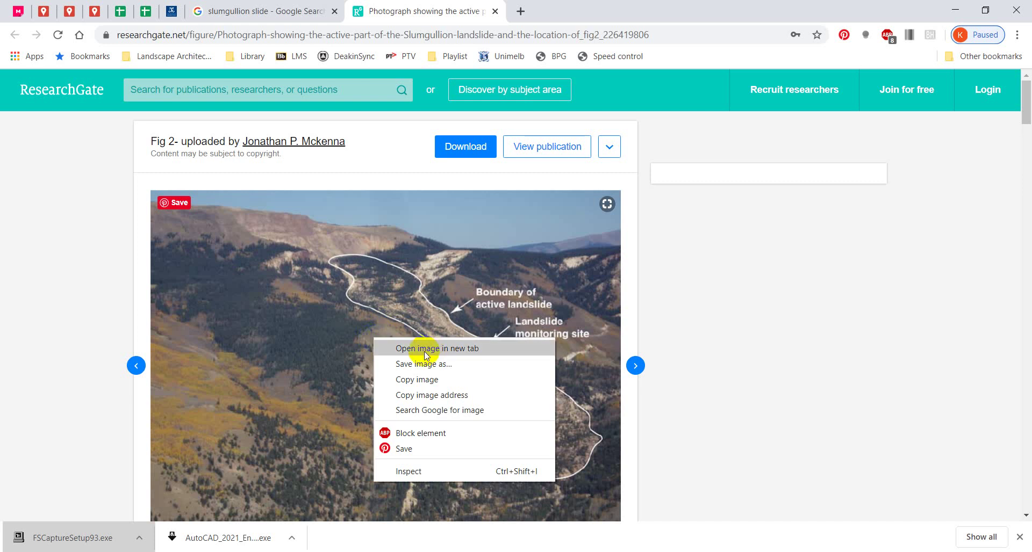
pyautogui.click(449, 397)
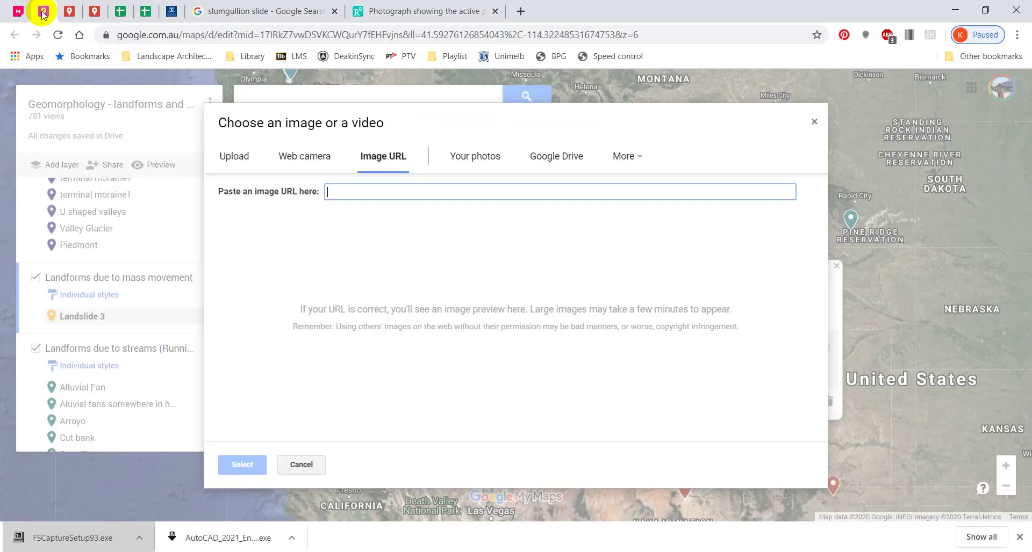
# Step: Return to the map and add the photograph to the Landslide 3 placemark using the copied image URL
pyautogui.click(43, 11)
pyautogui.rightClick(337, 189)
pyautogui.click(370, 267)
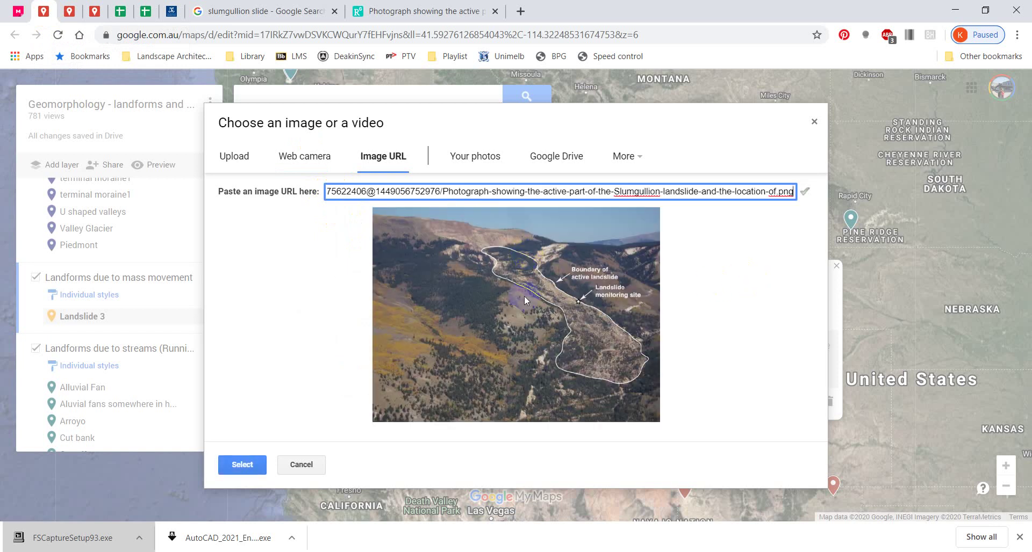
pyautogui.click(240, 464)
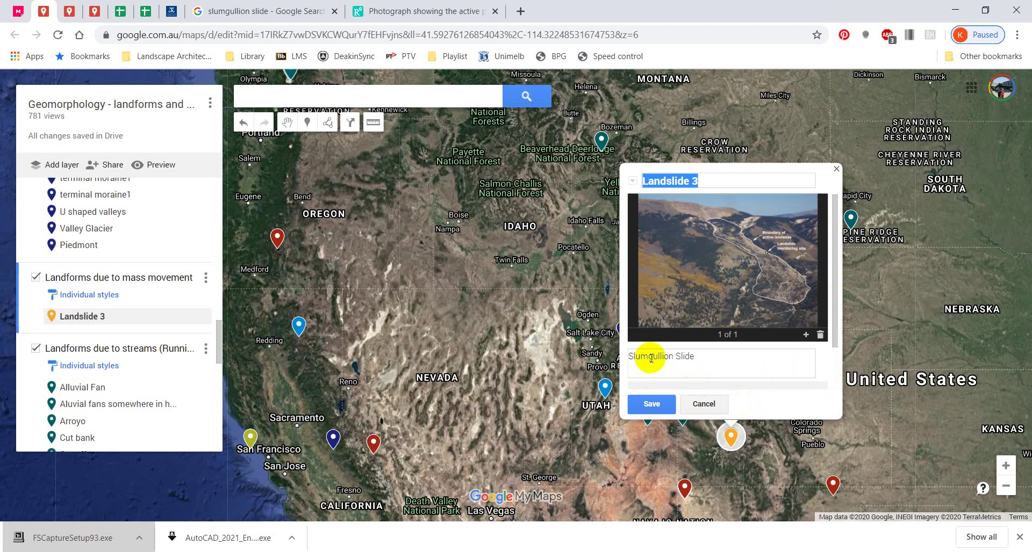
# Step: Add a comma after "Slumgullion Slide" in the description and paste the ResearchGate page's URL on a new line below it
pyautogui.click(707, 356)
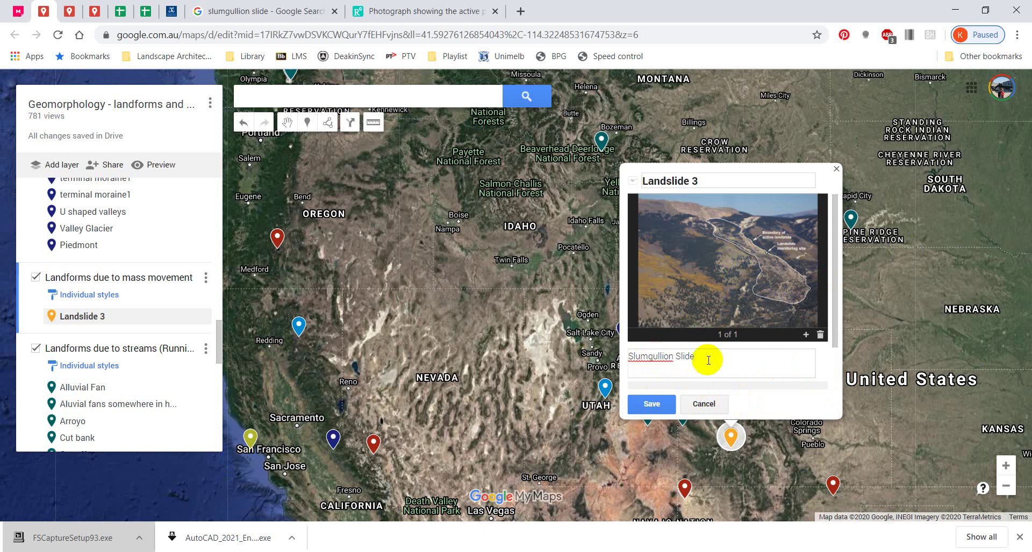
pyautogui.click(439, 11)
pyautogui.click(408, 391)
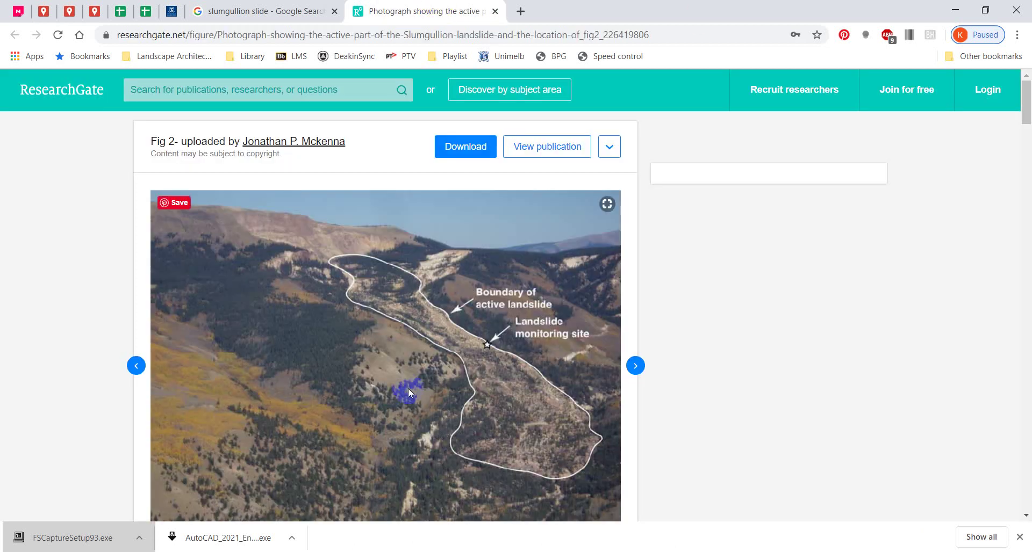
pyautogui.click(398, 320)
pyautogui.click(227, 34)
pyautogui.hotkey('ctrl', 'c')
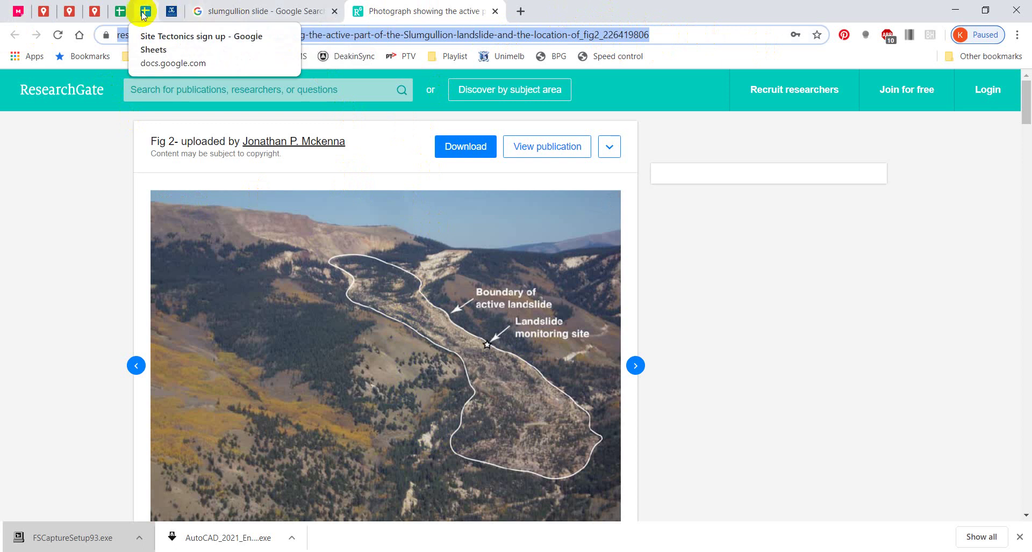
pyautogui.click(43, 12)
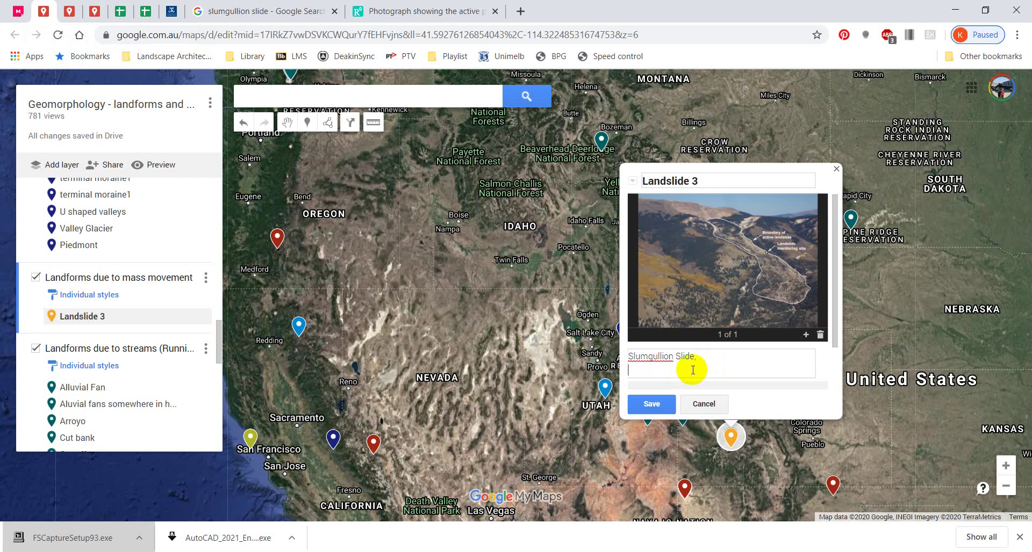
pyautogui.hotkey('ctrl', 'v')
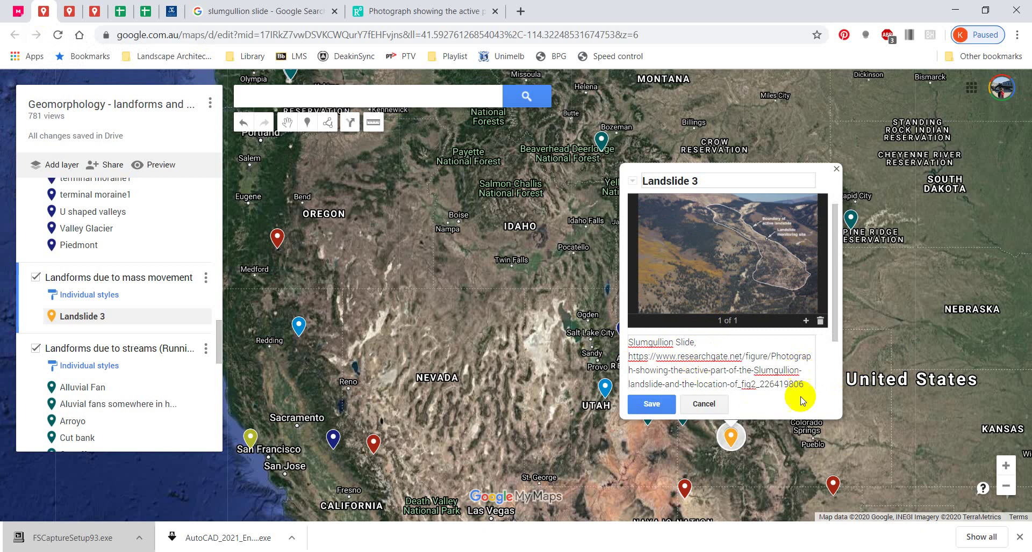
# Step: Insert "short description of how this formed" after "Slumgullion Slide," in the description and save the placemark
pyautogui.click(698, 342)
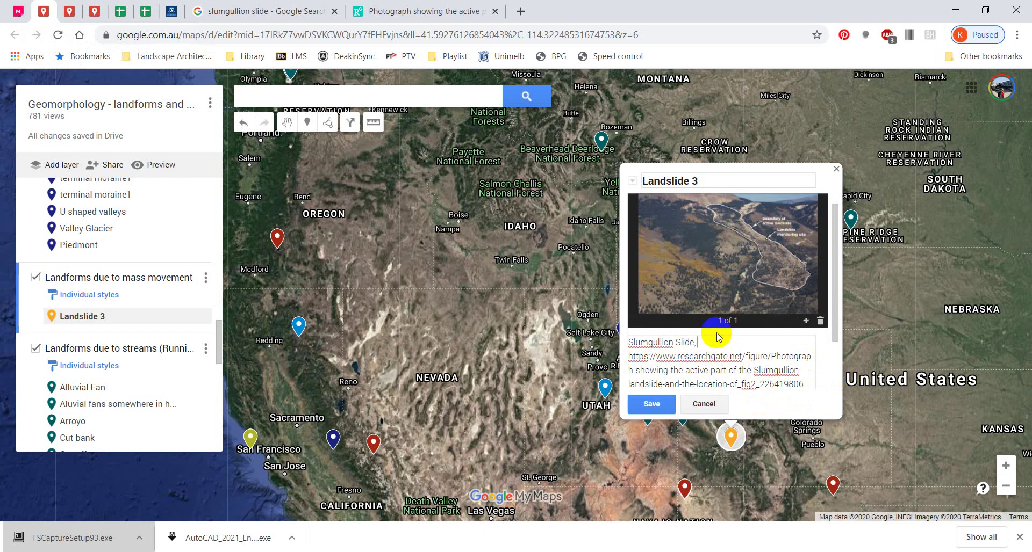
pyautogui.write('short description of how thi')
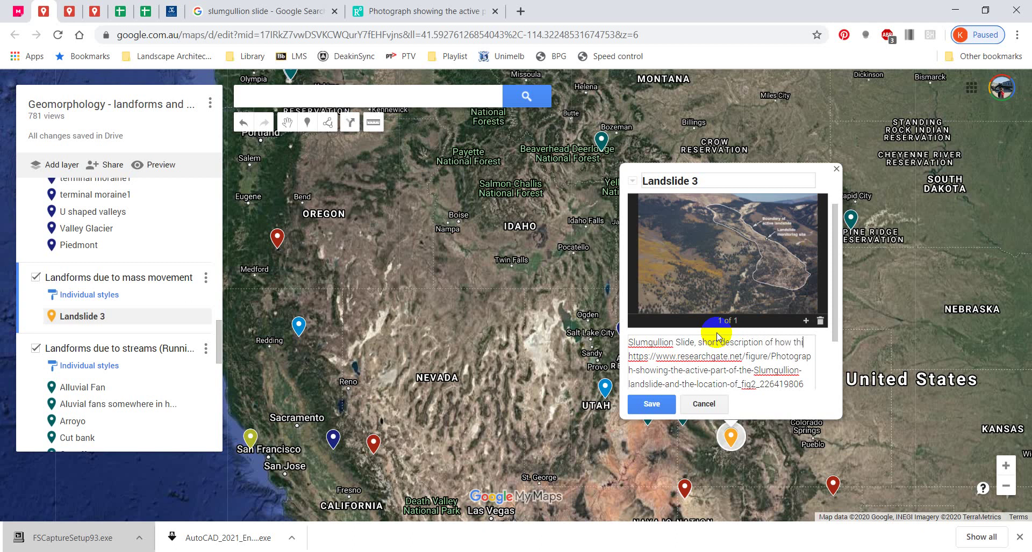
pyautogui.write('s formed')
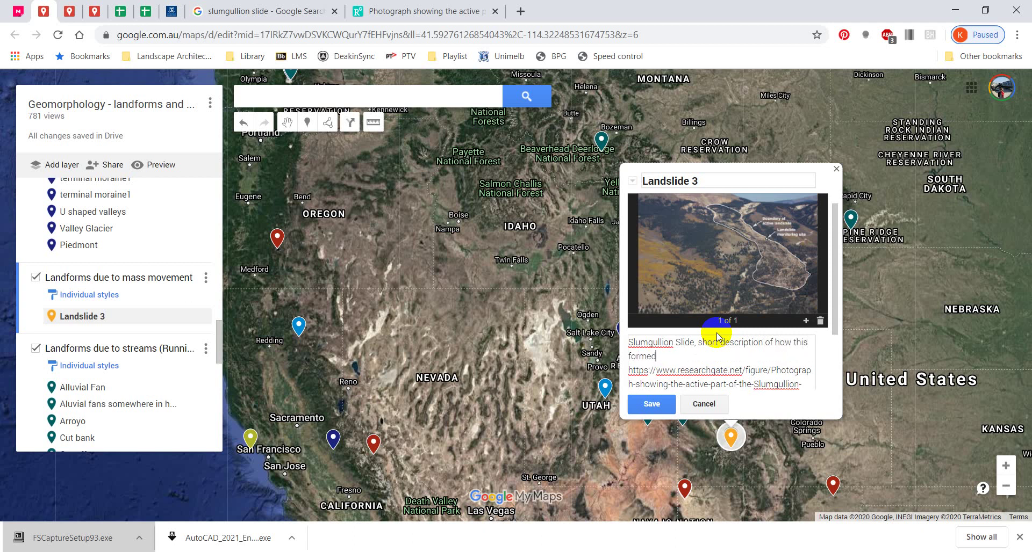
pyautogui.click(652, 404)
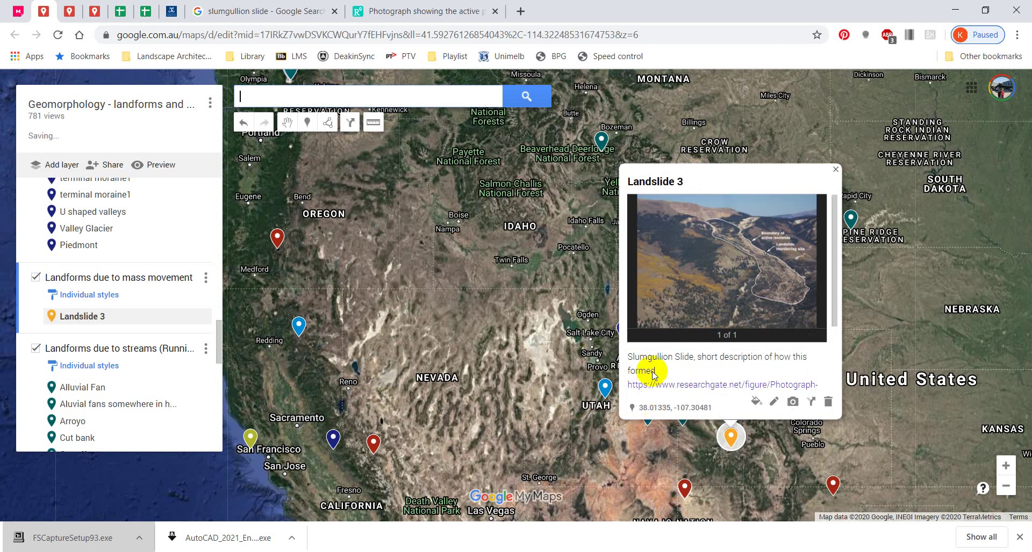